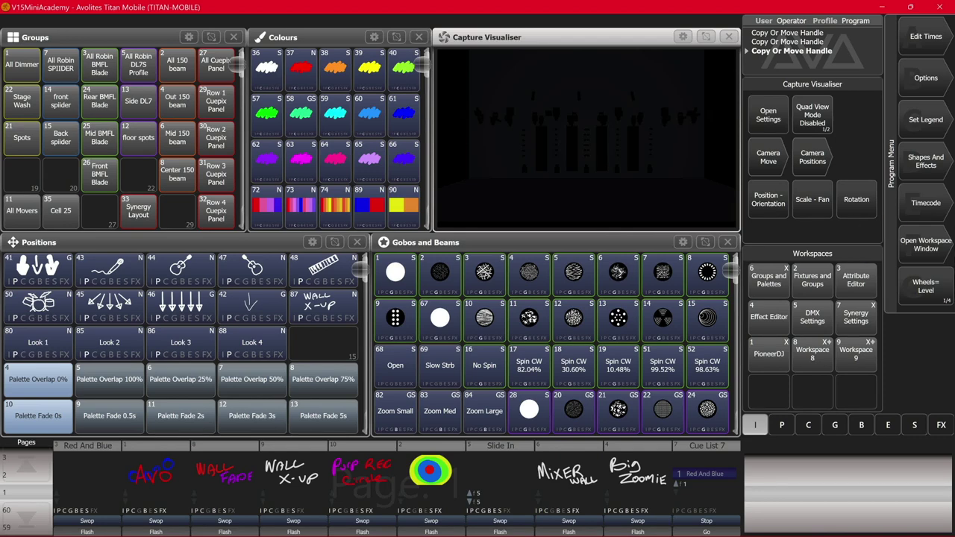
Open the Show Library and run the Static Playbacks Window macro from its macro list.
key("F6")
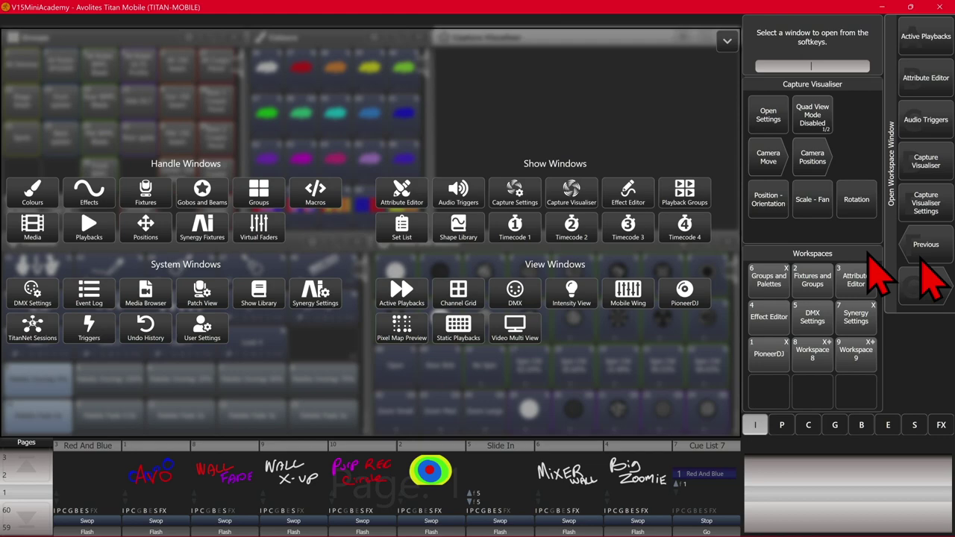
left_click(267, 303)
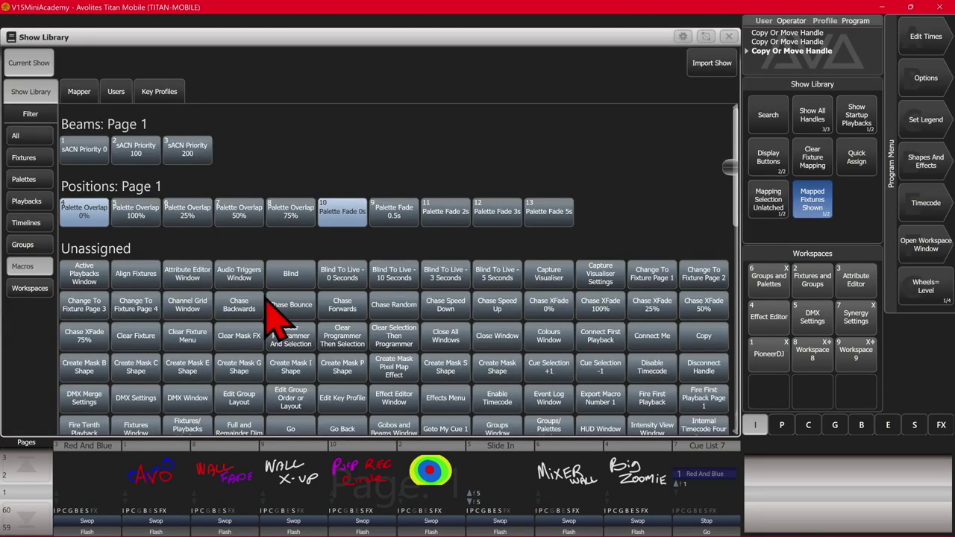
left_click_drag(732, 178, 746, 422)
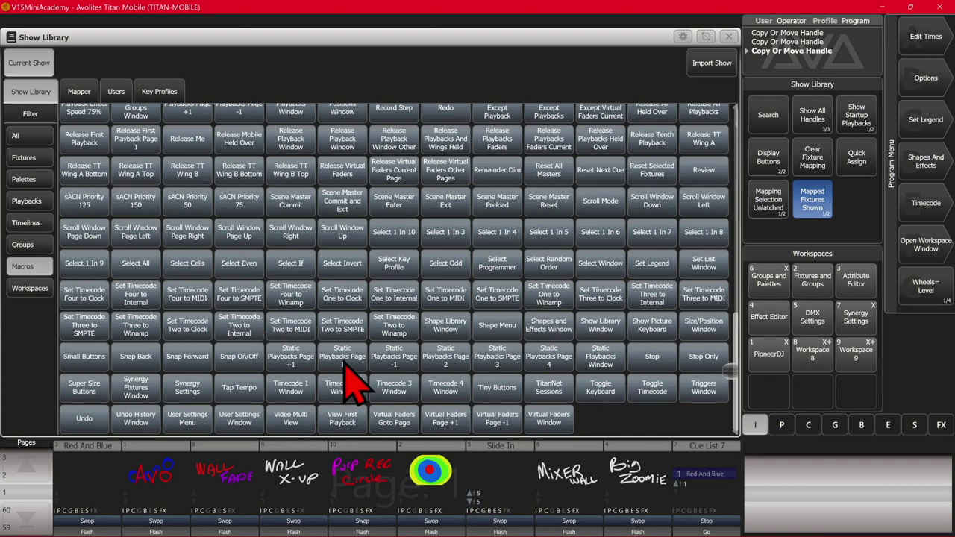
left_click(608, 365)
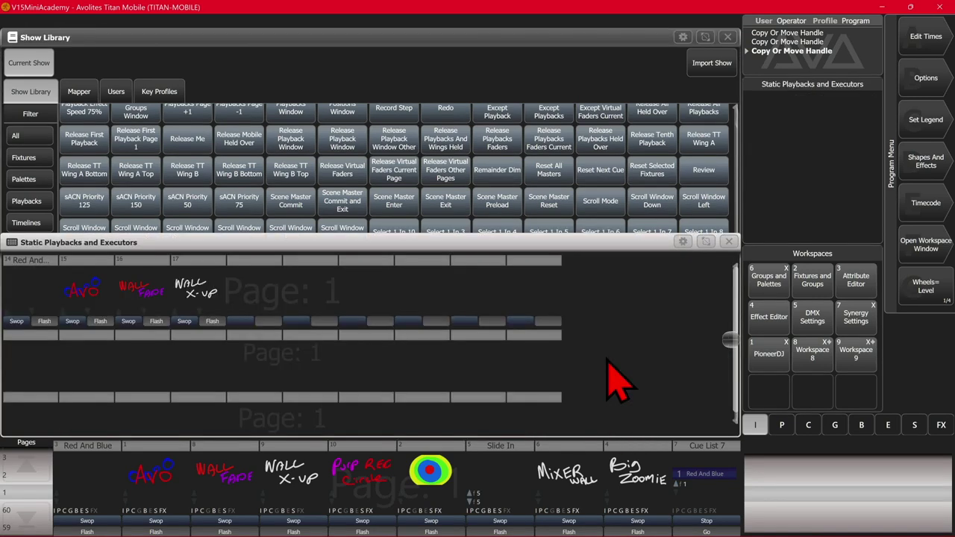
Resize the Show Library window to fill the upper half of the workspace above Static Playbacks and Executors.
left_click(704, 38)
left_click_drag(15, 47, 770, 218)
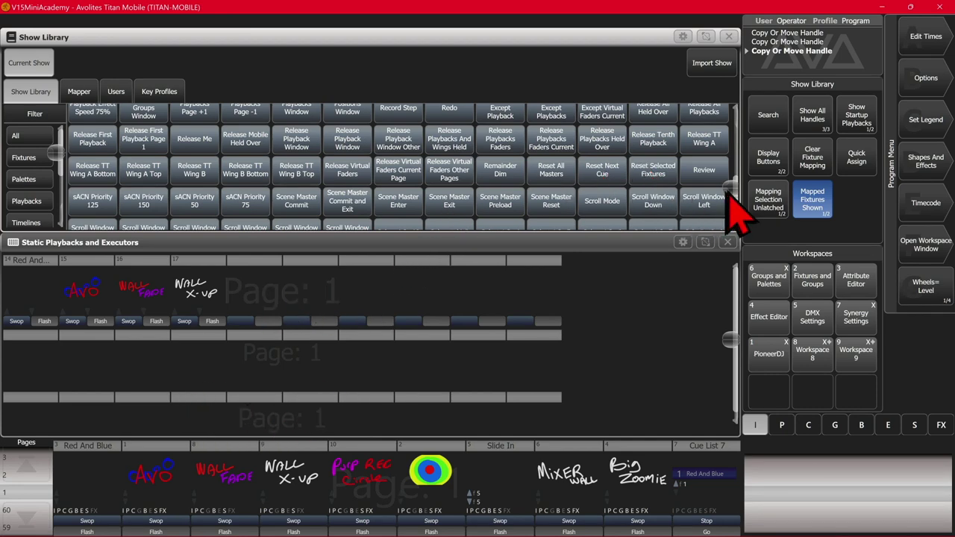
left_click_drag(730, 191, 733, 228)
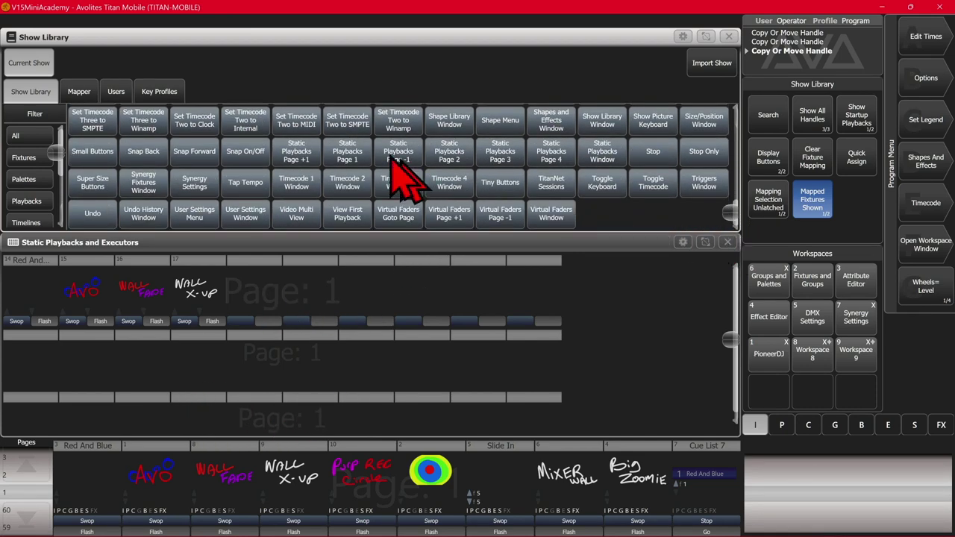
Test the Static Playbacks Page 2, Page 3, Page 4, Page -1 and Page +1 macros, finishing on page 1.
left_click(451, 158)
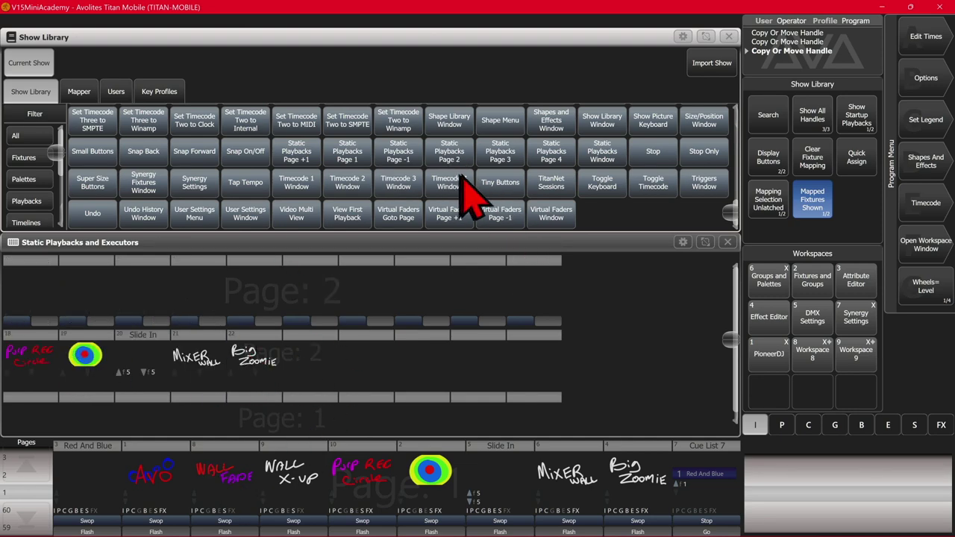
left_click(492, 155)
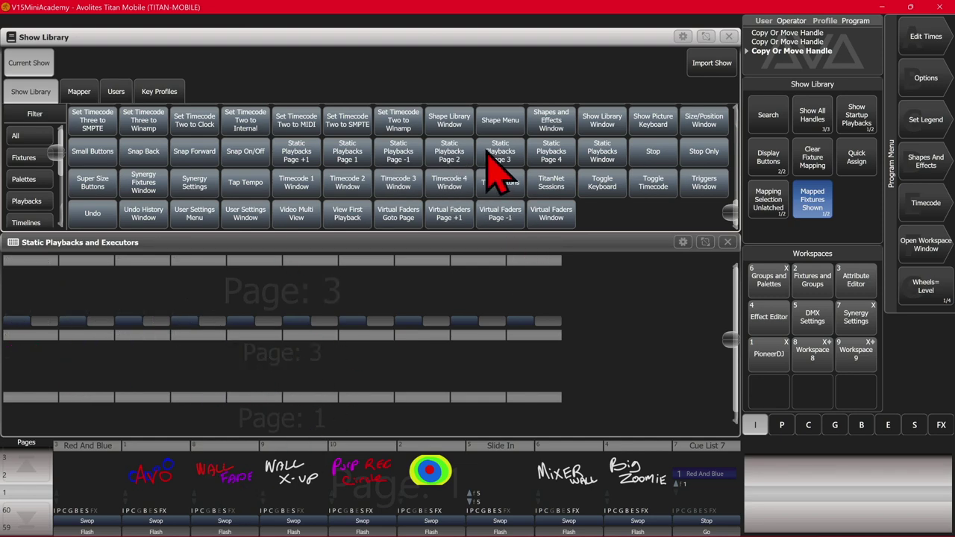
left_click(541, 158)
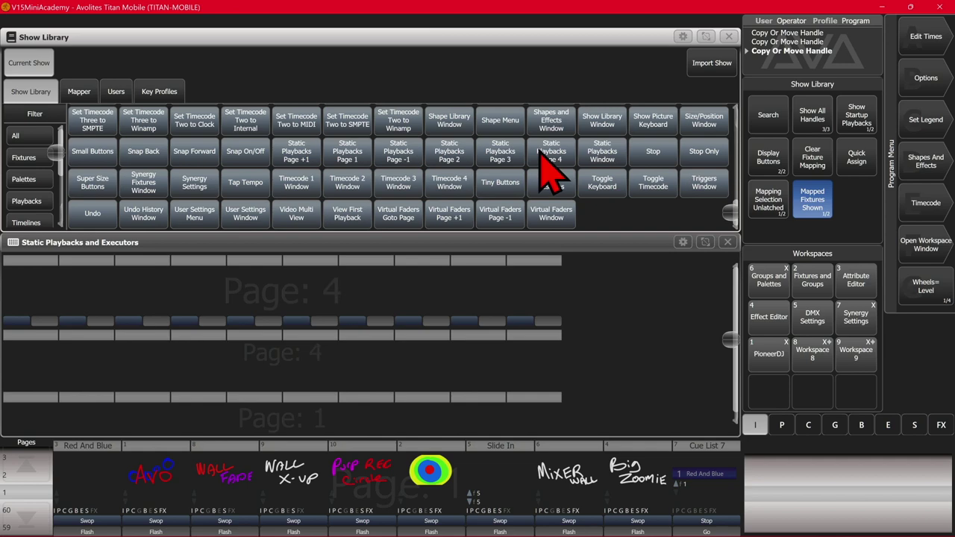
left_click(400, 158)
left_click(400, 158)
left_click(400, 158)
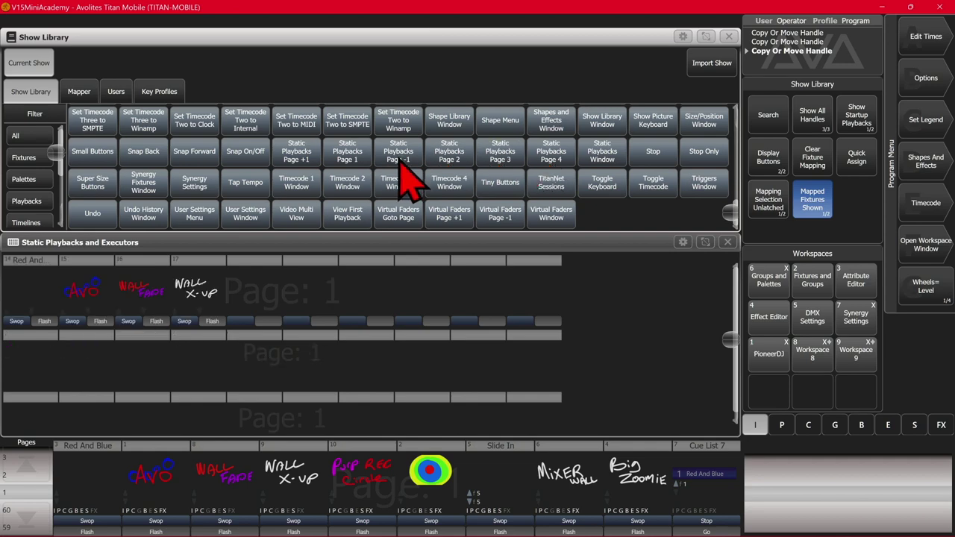
left_click(400, 159)
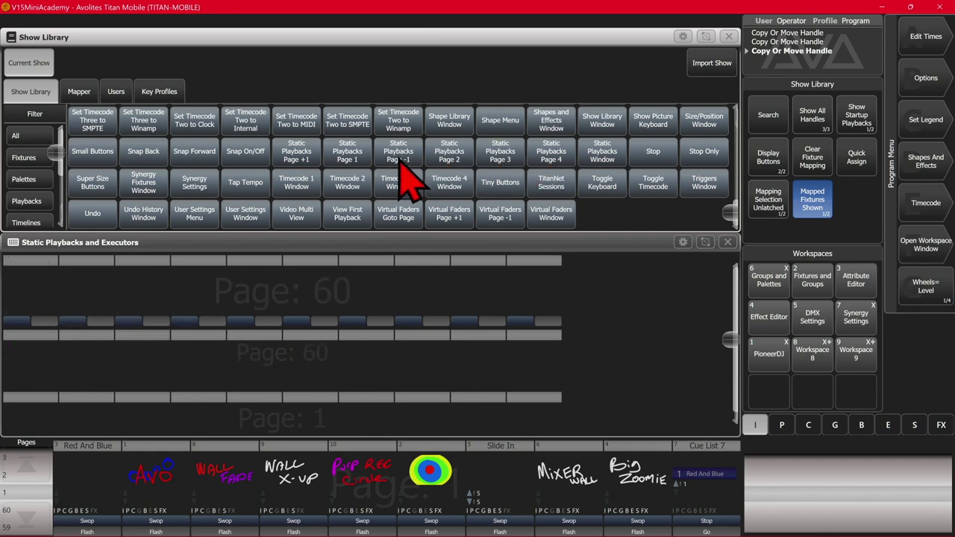
left_click(289, 160)
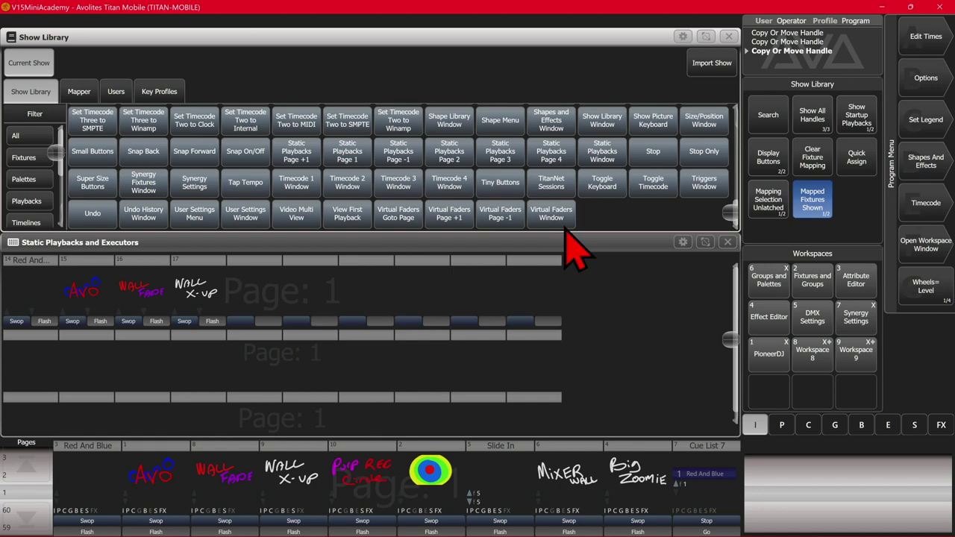
Copy the Static Playbacks Page +1 and Page -1 macros onto the last handles of the first and second static playback rows.
key("ctrl+c")
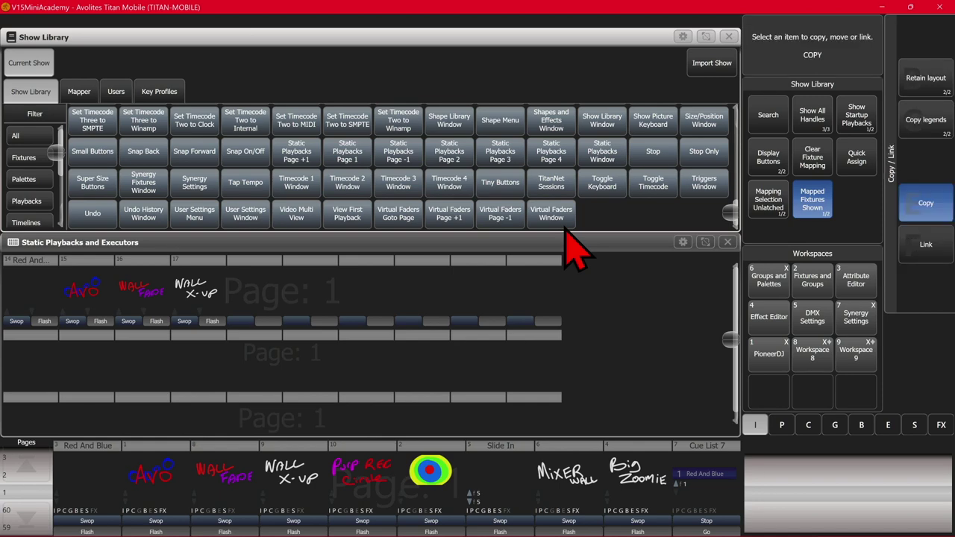
left_click(312, 161)
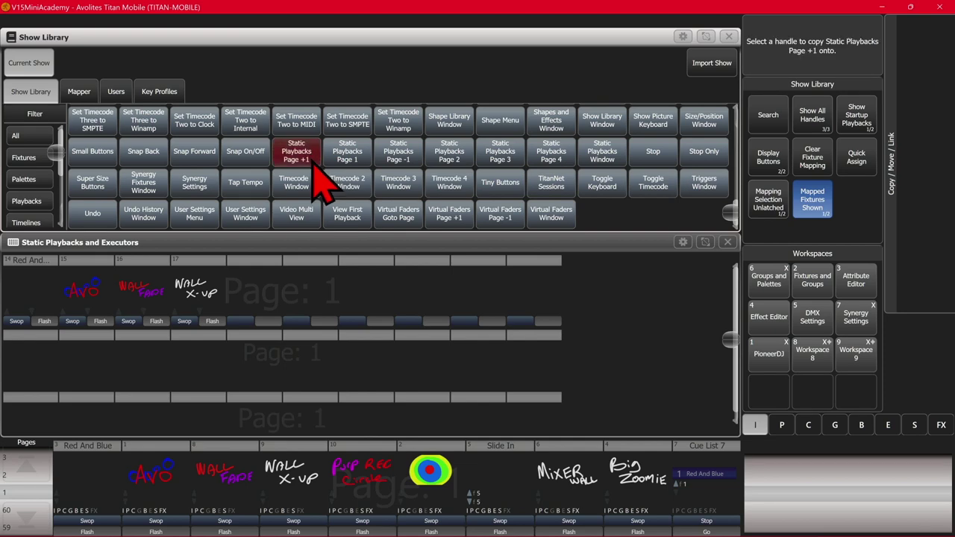
scroll(314, 168, "up", 2)
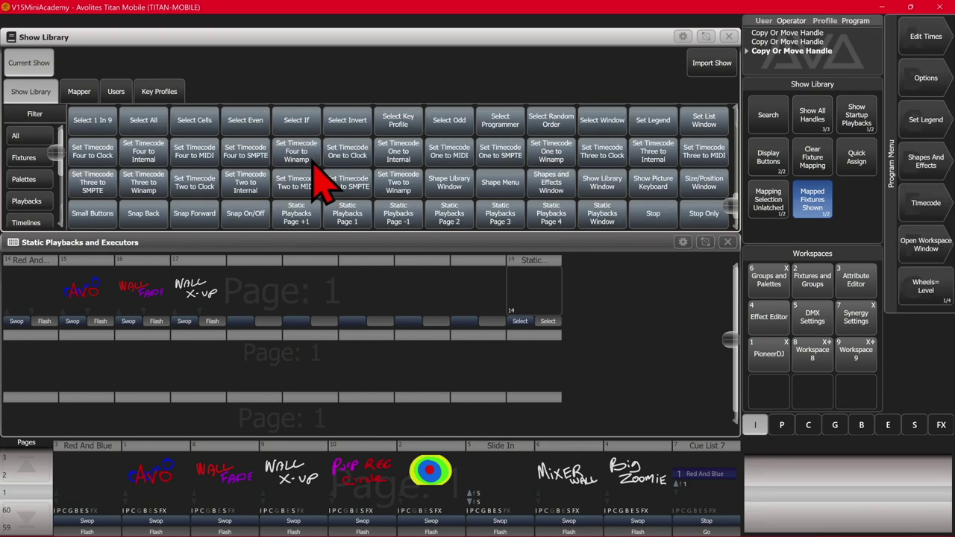
scroll(320, 179, "down", 2)
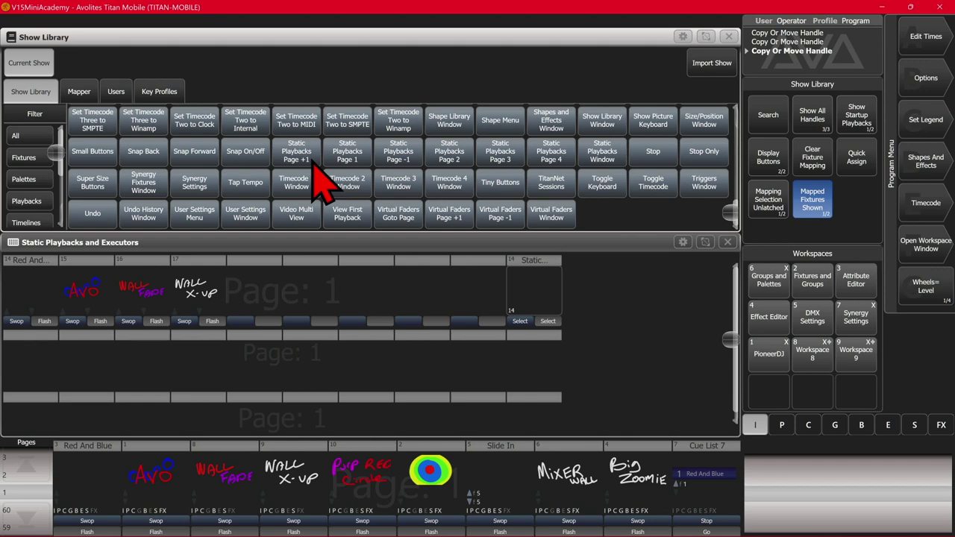
key("ctrl+c")
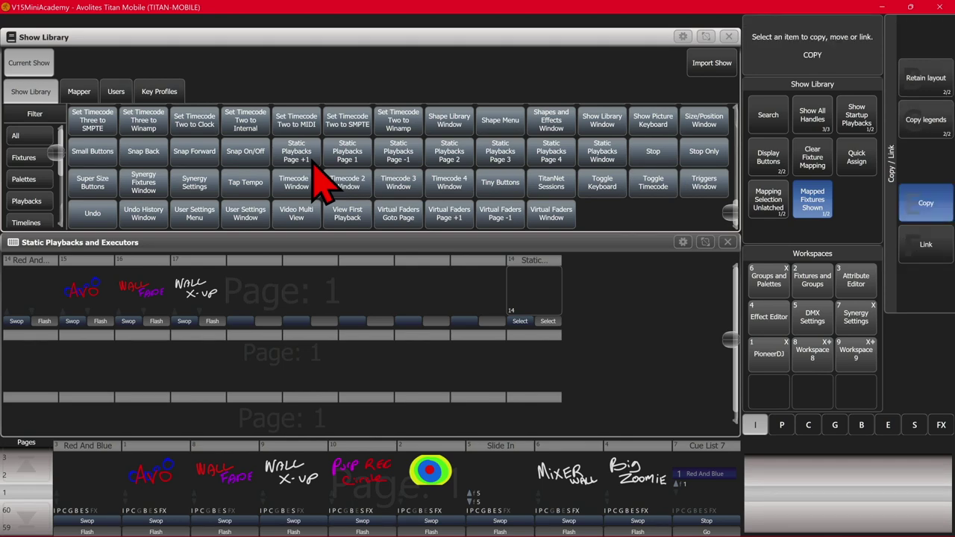
left_click(403, 168)
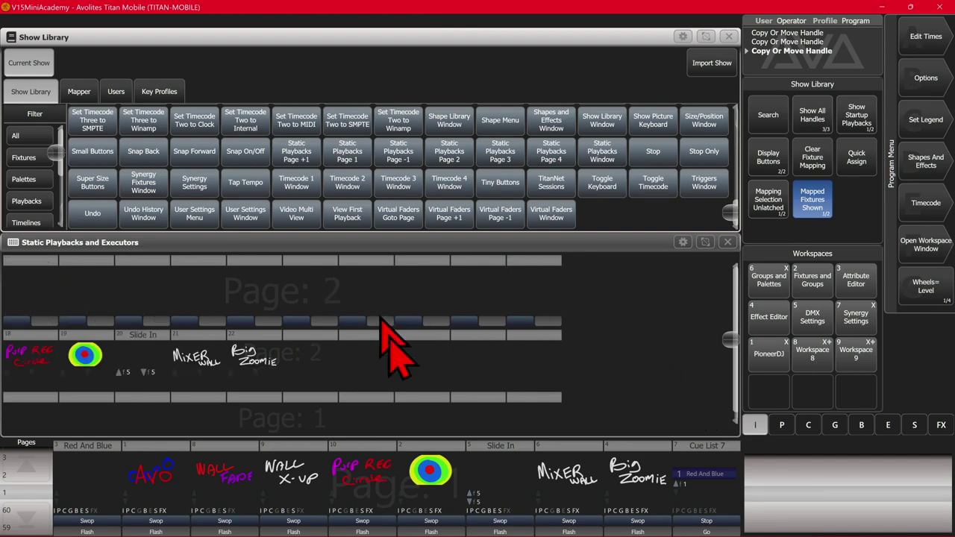
Check how the copied macros behave on another static playback page and return with the Static Playbacks Page 1 macro.
left_click(345, 150)
scroll(571, 365, "up", 1)
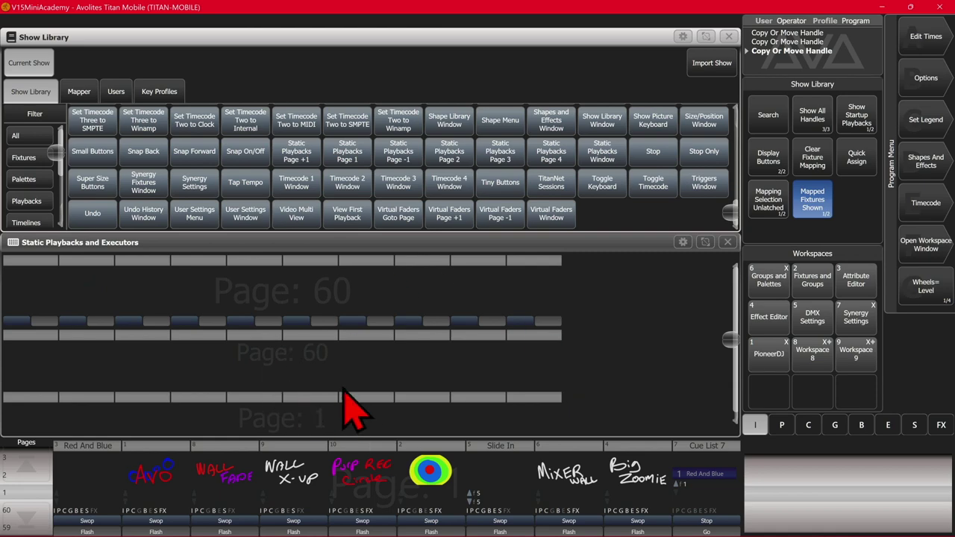
left_click(347, 159)
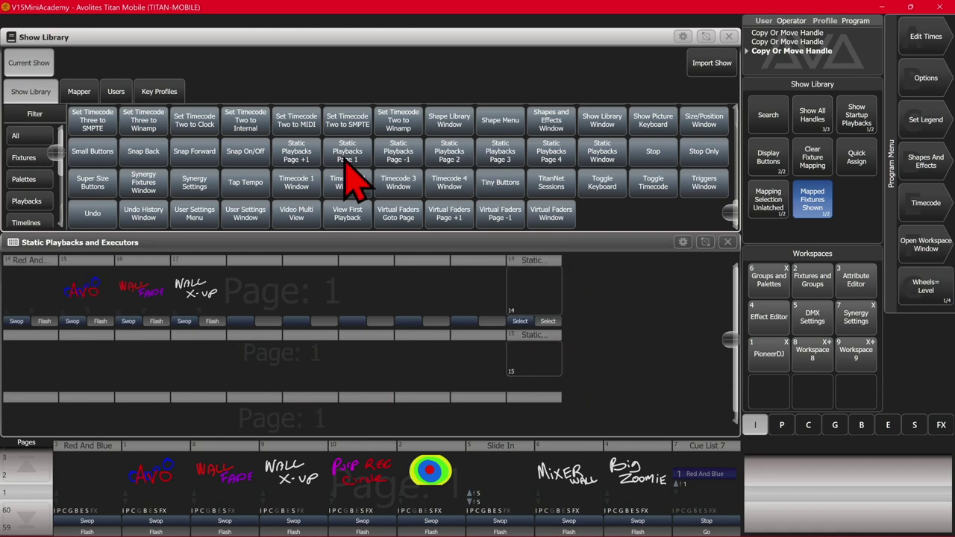
Set Handle Paging to Locked for the Page +1 and Page -1 macro handles.
left_click(925, 78)
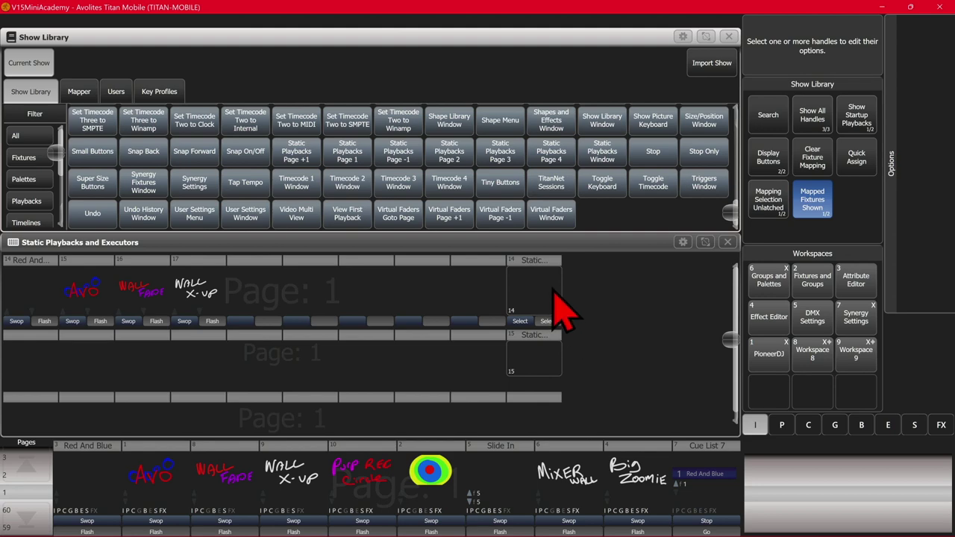
left_click(557, 367)
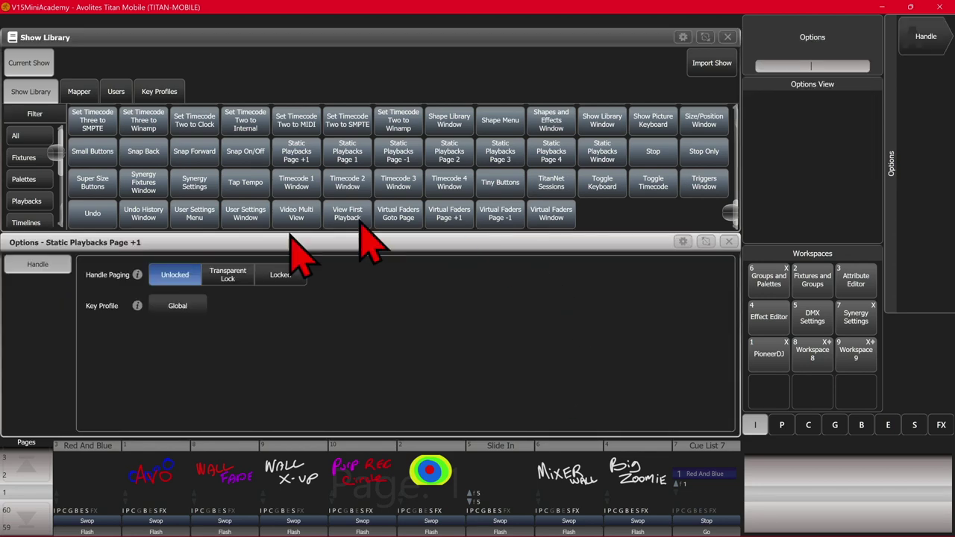
left_click(286, 287)
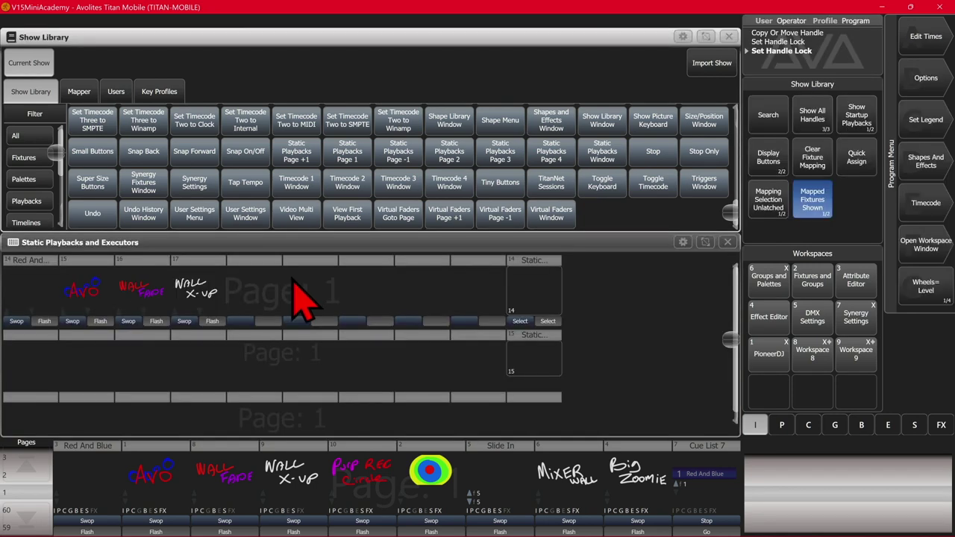
Page forwards and backwards through the static playbacks to test the locked macro handles, finishing on page 1.
scroll(299, 295, "down", 5)
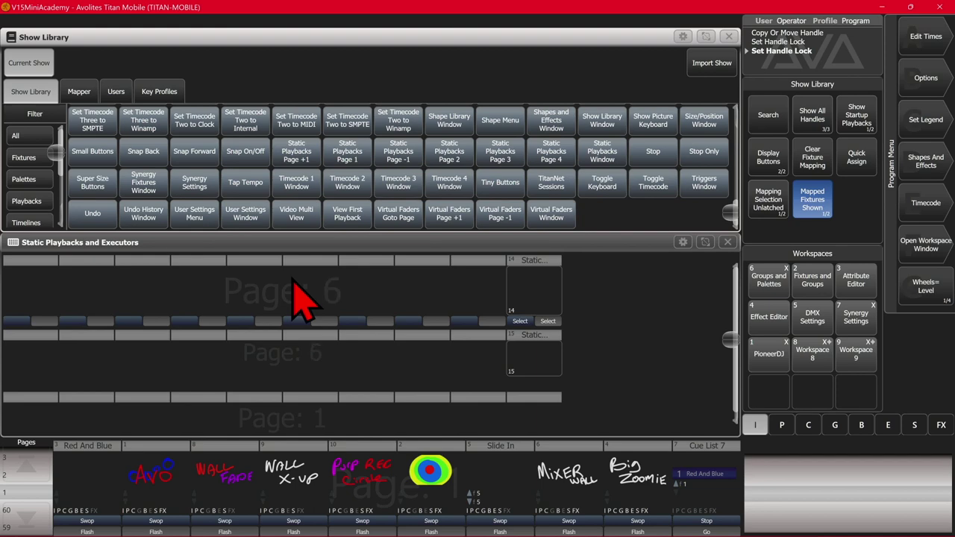
scroll(302, 295, "up", 10)
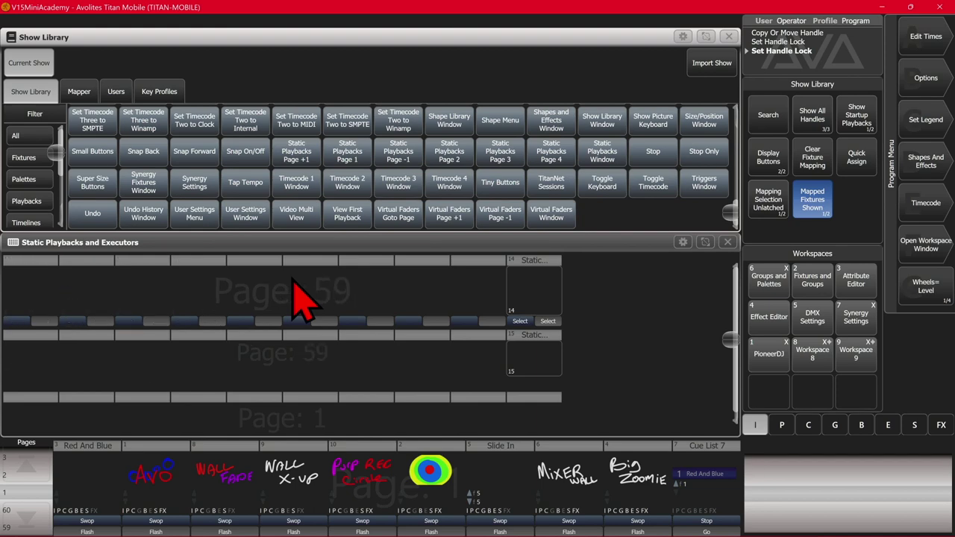
scroll(302, 294, "up", 2)
scroll(302, 294, "down", 5)
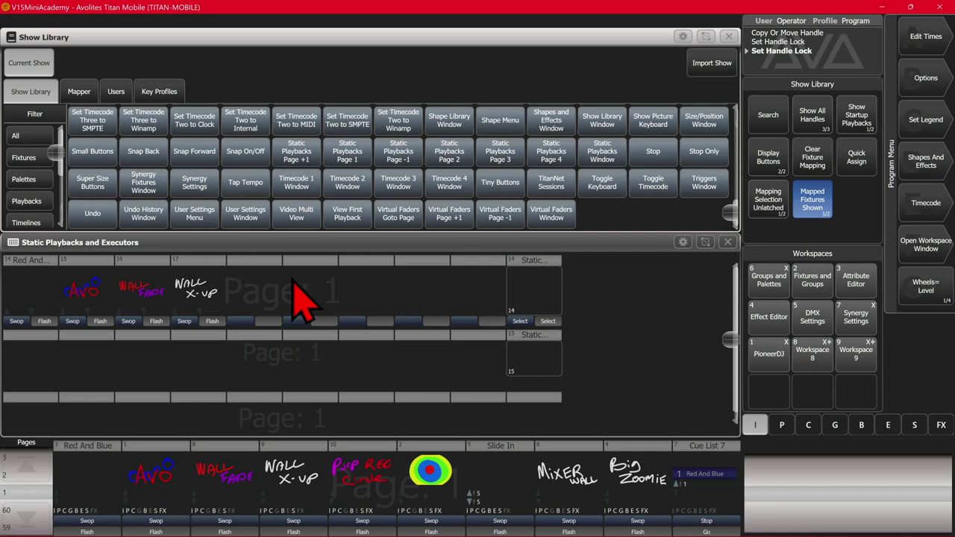
Copy the Static Playbacks Page +1, Page 1 and Page -1 macros together to the empty Colours row and close the Show Library.
key("ctrl+c")
mouse_move(297, 158)
left_mouse_down()
mouse_move(413, 158)
mouse_move(426, 172)
left_mouse_up()
left_click(729, 36)
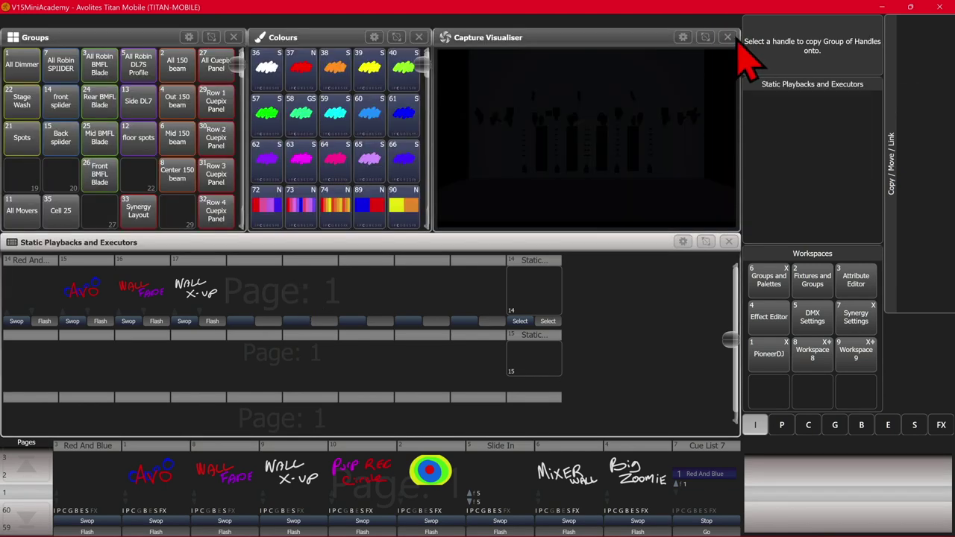
scroll(414, 127, "down", 1)
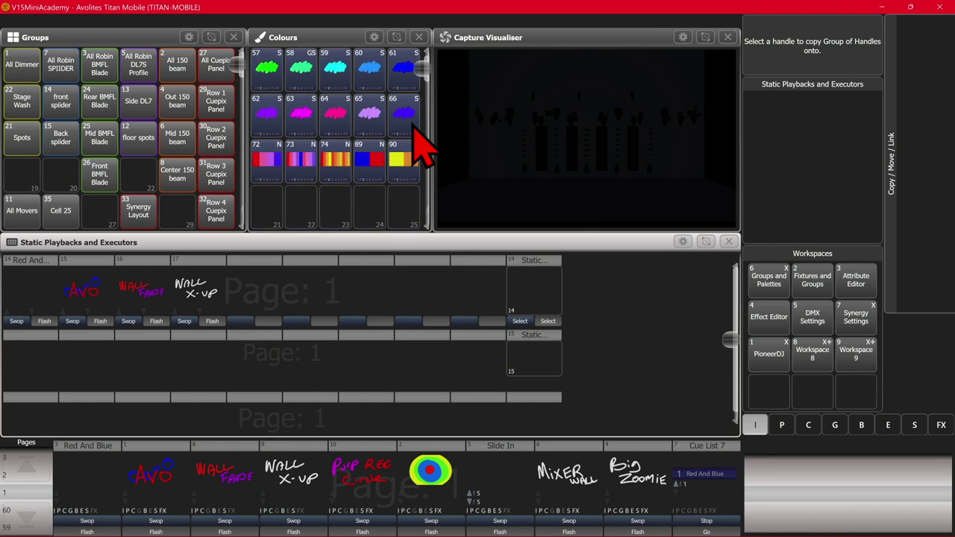
left_click(280, 217)
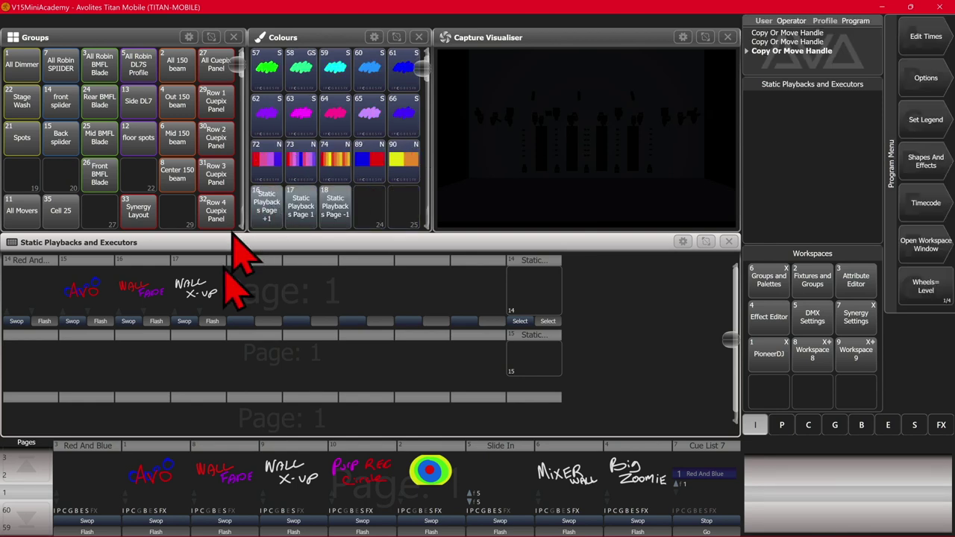
Test the Page -1, Page +1 and Page 1 macros from the Colours window, finishing on static playbacks page 1.
left_click(328, 217)
left_click(332, 220)
left_click(332, 220)
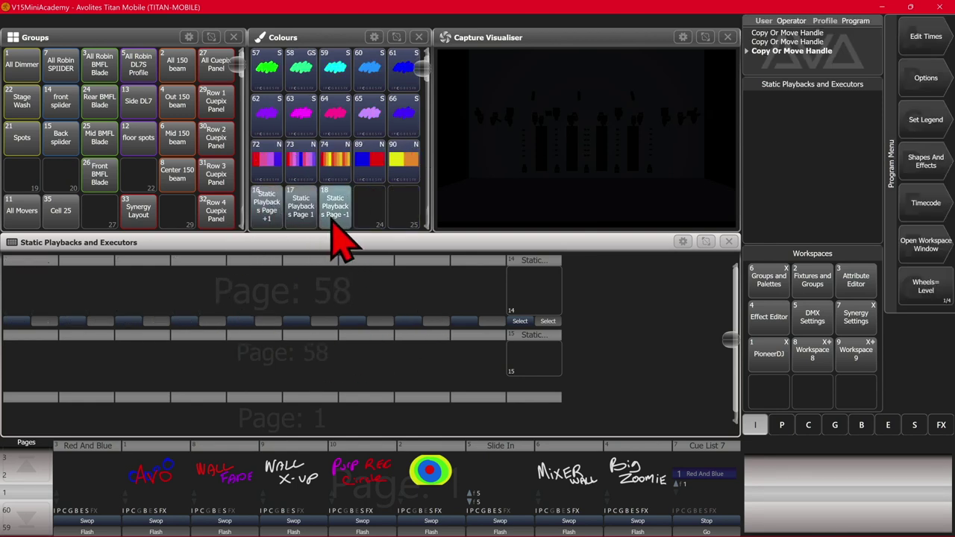
left_click(332, 220)
left_click(266, 221)
left_click(266, 221)
left_click(267, 221)
left_click(266, 221)
left_click(267, 221)
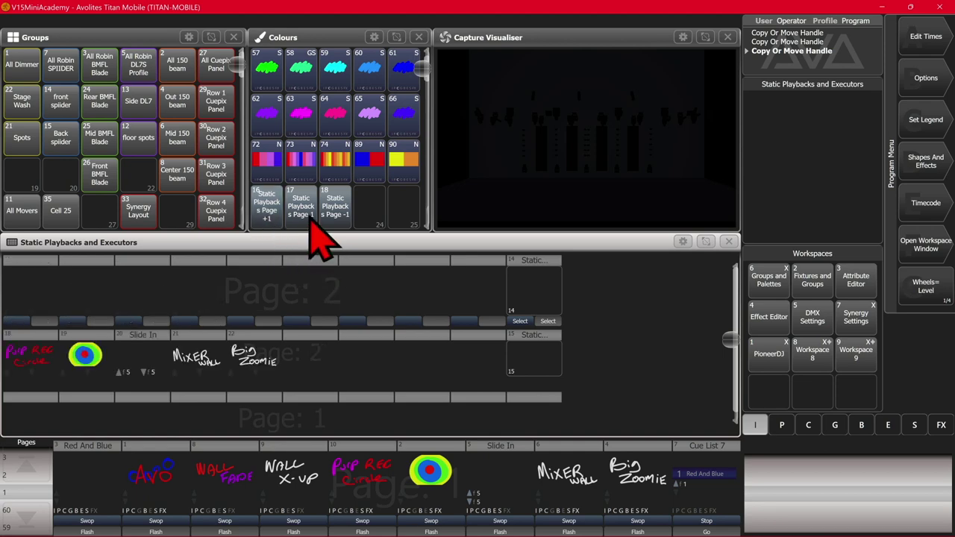
left_click(304, 213)
left_click(332, 220)
left_click(332, 219)
left_click(302, 218)
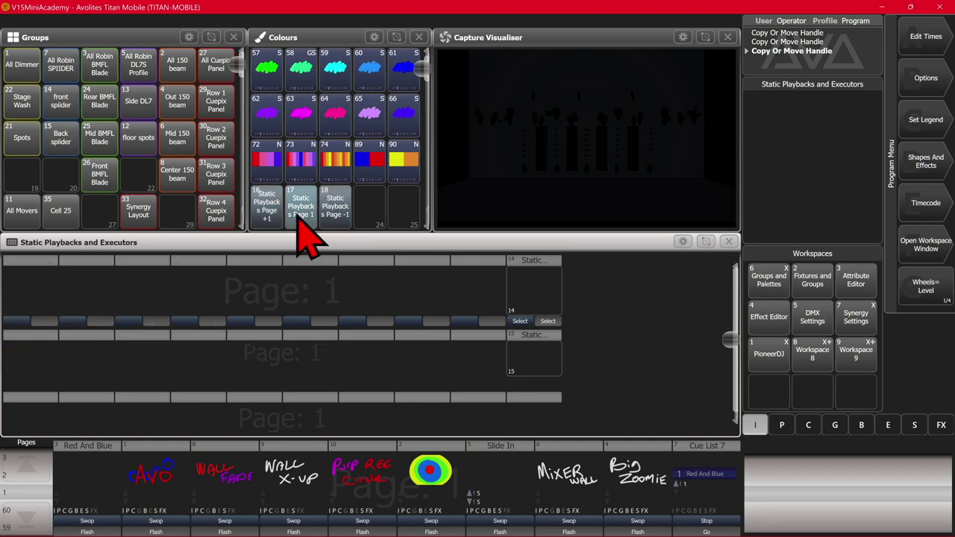
left_click(271, 220)
left_click(301, 218)
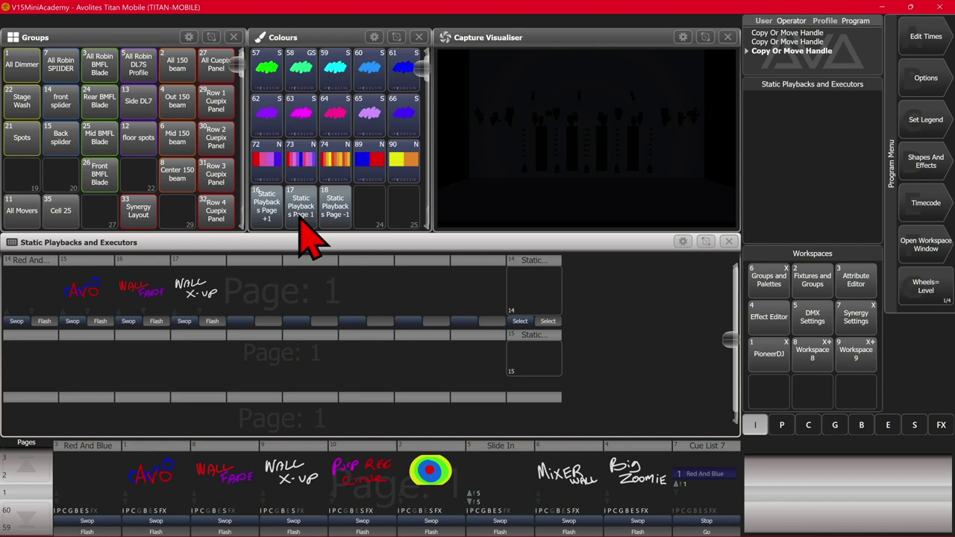
Close the Static Playbacks and Executors window and reopen it from the list of workspace windows.
left_click(729, 241)
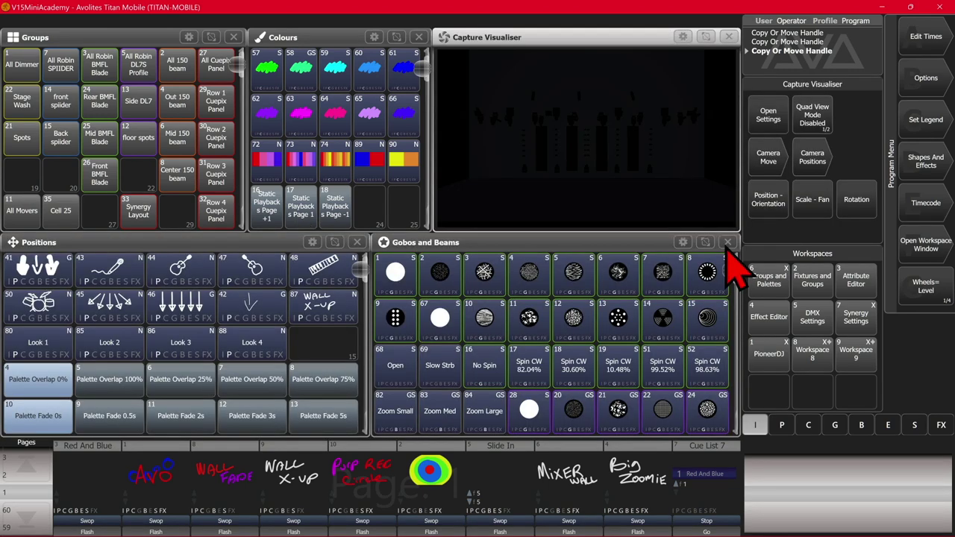
key("F6")
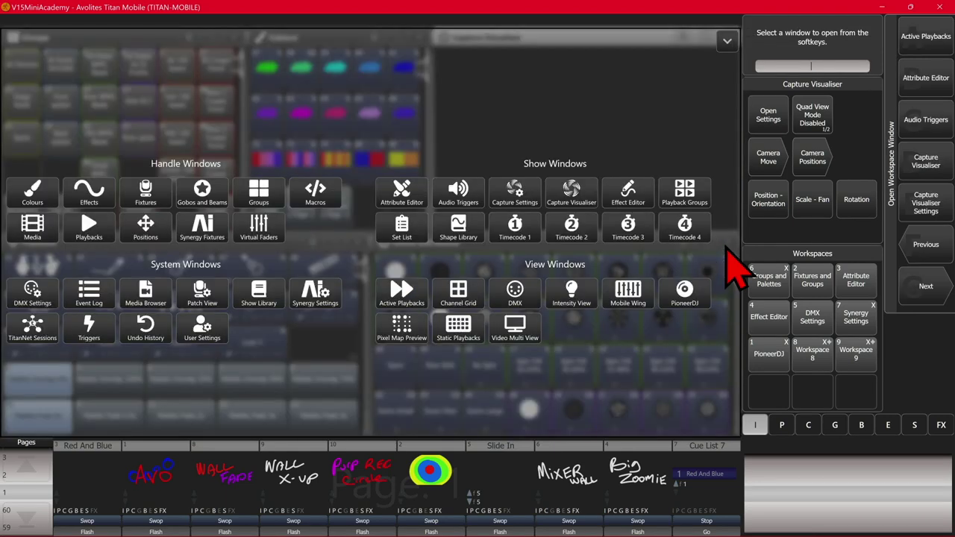
left_click(450, 337)
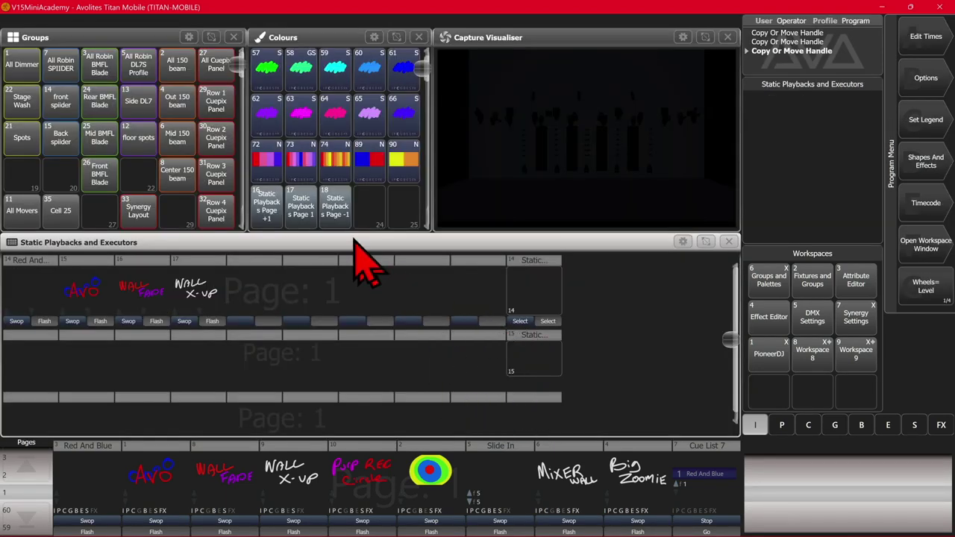